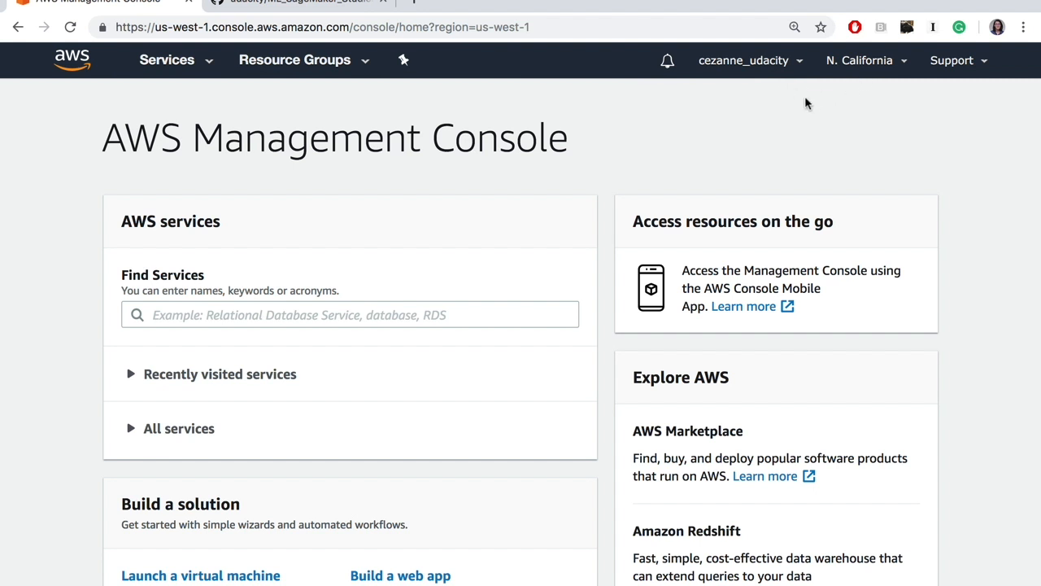
Step: Find the Amazon SageMaker service and open its list of notebook instances
left_click(430, 314)
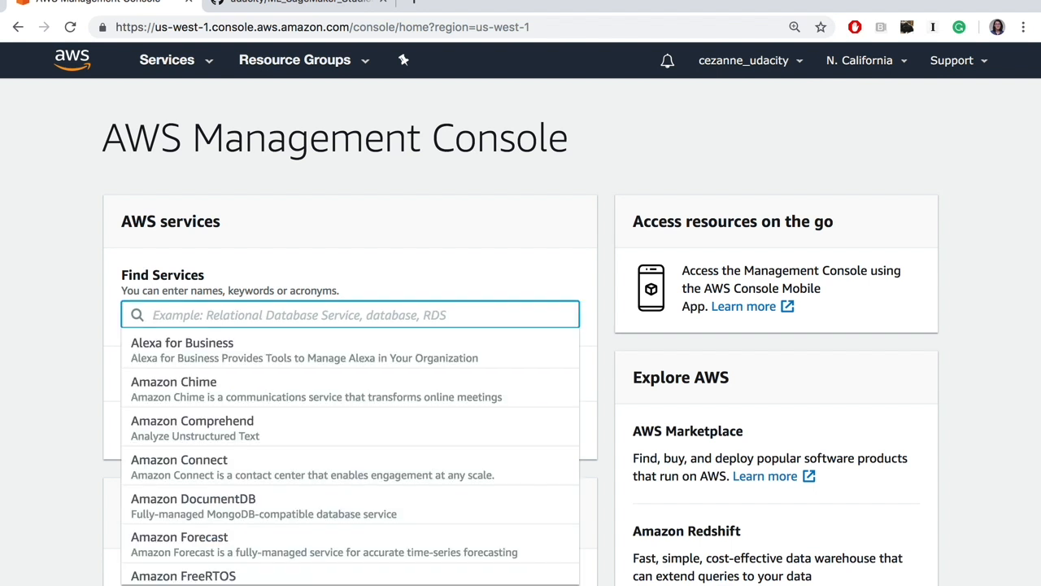
type("Sag")
left_click(390, 351)
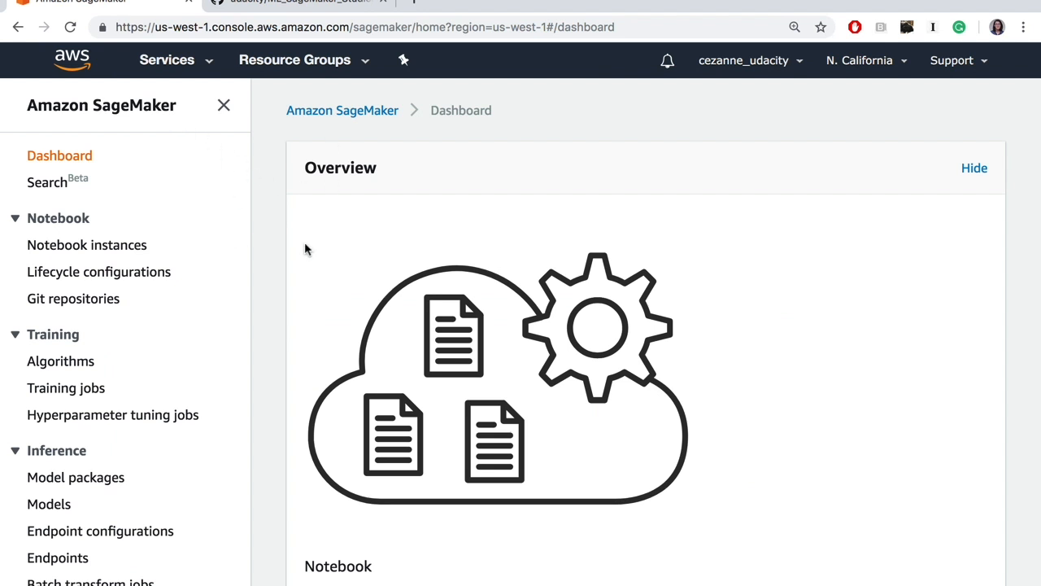
scroll(356, 293, "down", 3)
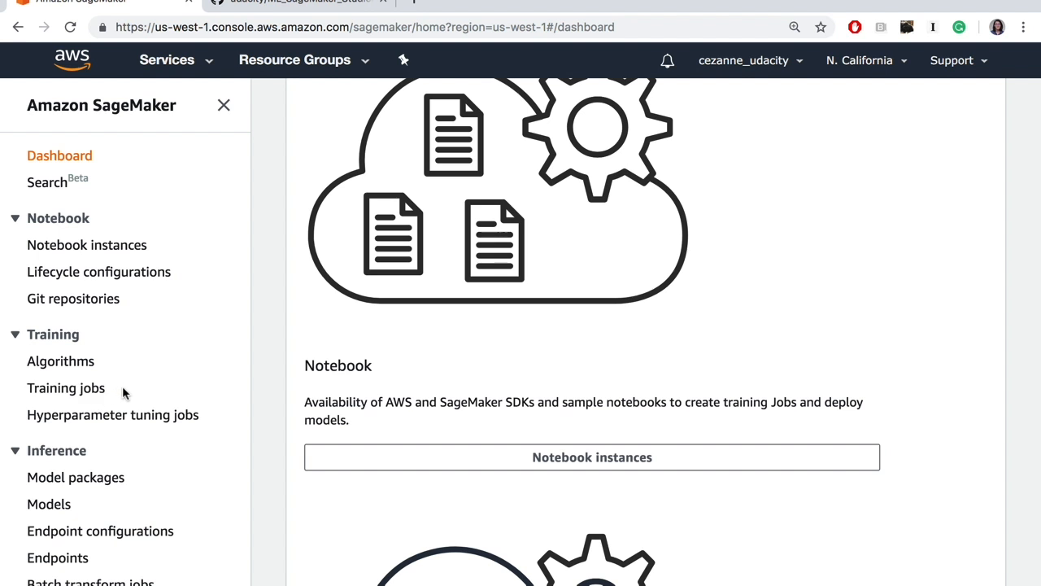
left_click(104, 246)
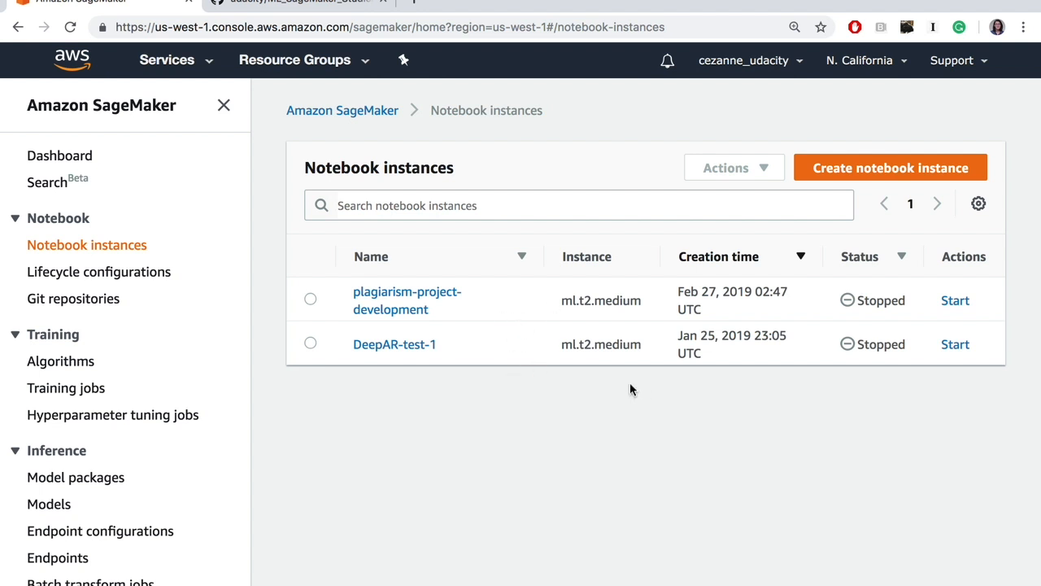
Step: Start creating a notebook instance and name it ML-case-studies
left_click(874, 174)
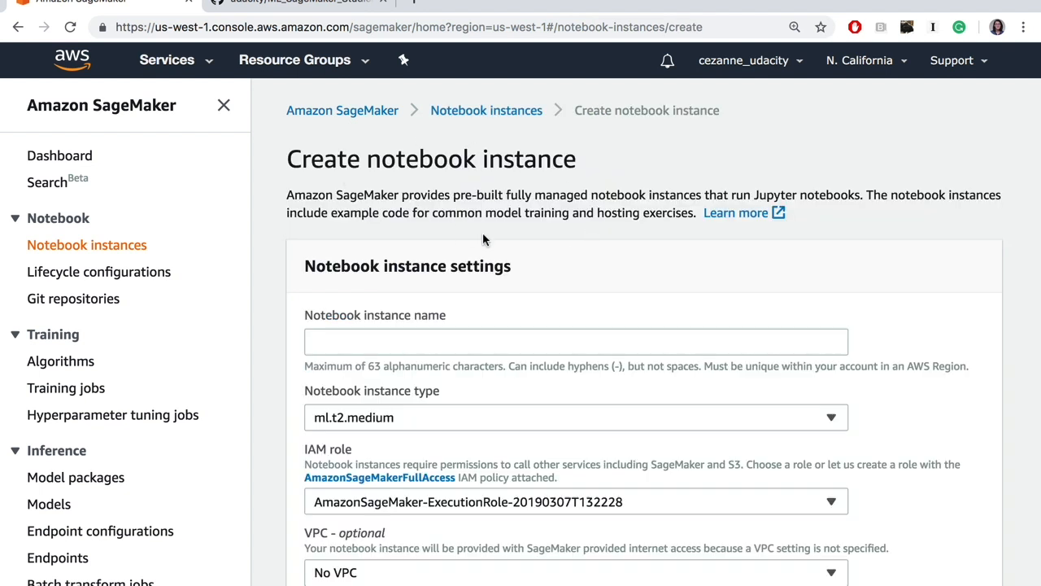
left_click_drag(301, 271, 549, 276)
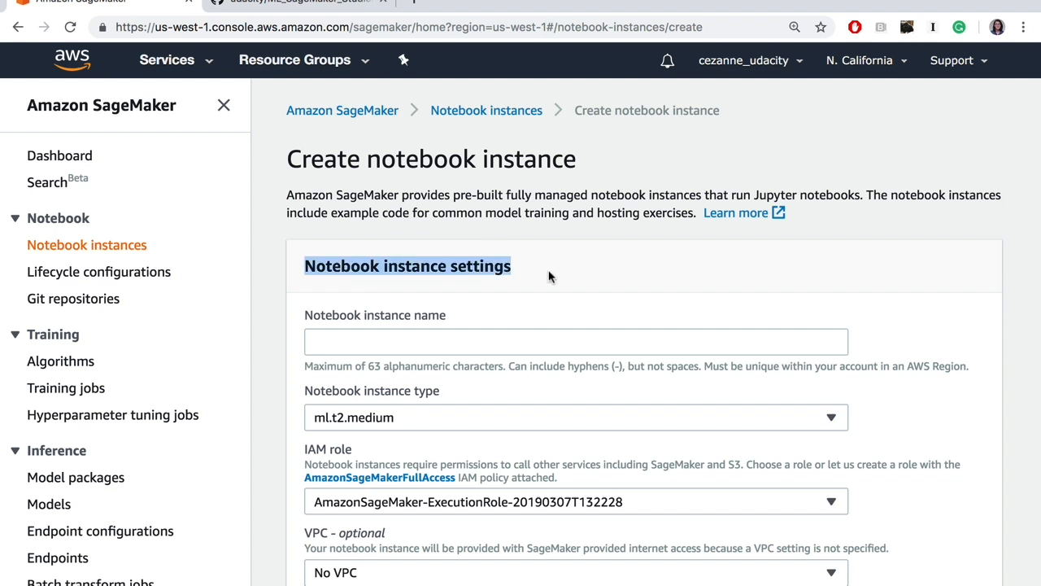
scroll(488, 272, "down", 2)
left_click(436, 264)
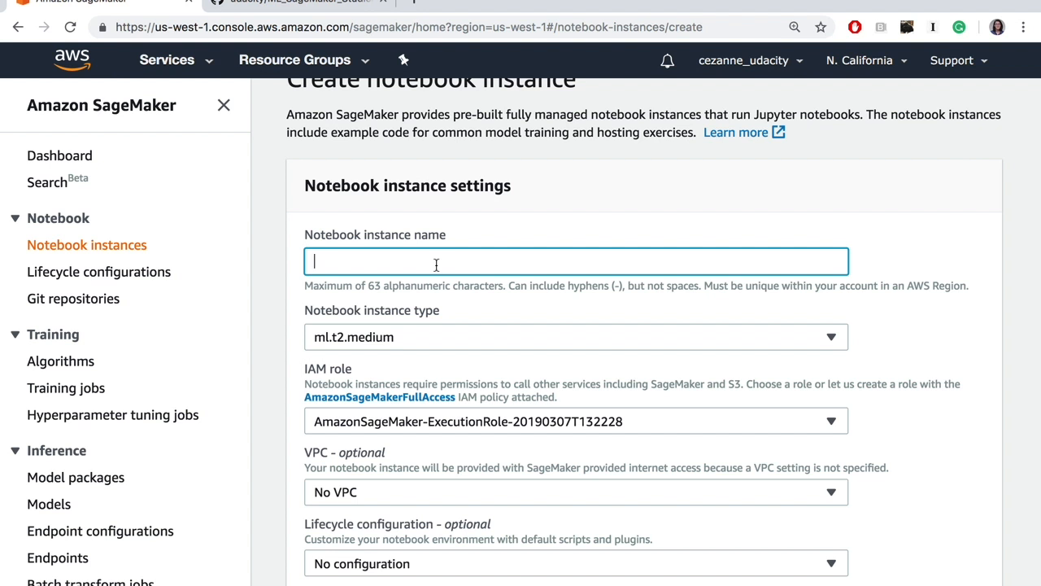
type("ML-case-studies")
scroll(478, 237, "down", 2)
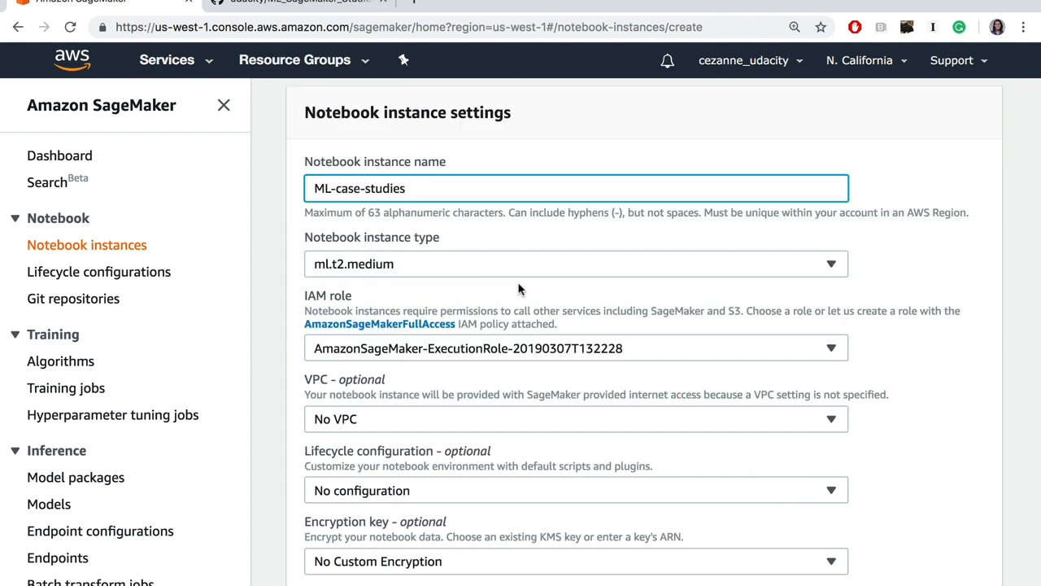
left_click_drag(363, 236, 448, 236)
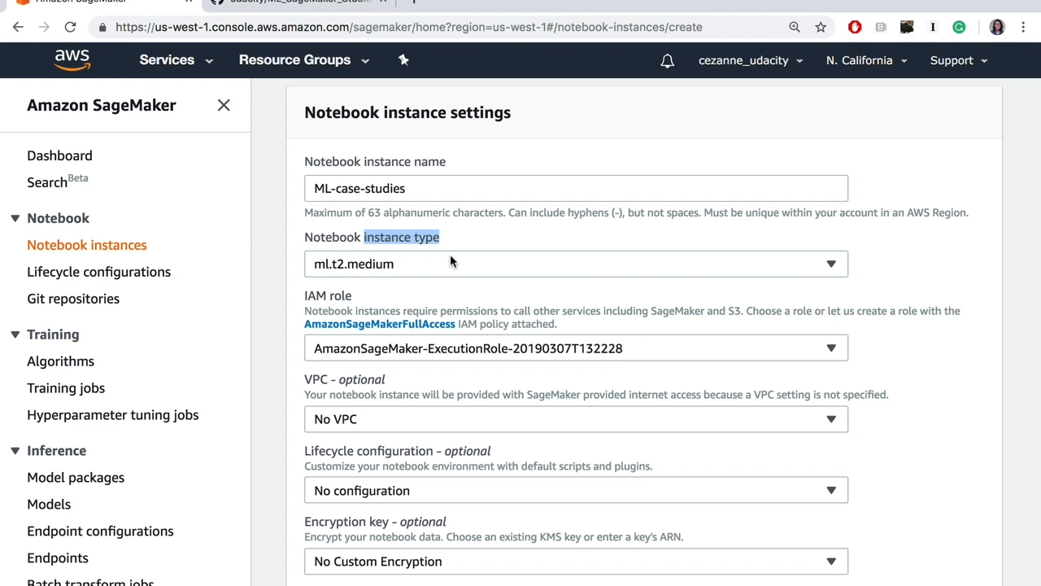
Step: Create a new IAM role for the notebook instance with None chosen for the additional S3 buckets
scroll(451, 258, "down", 1)
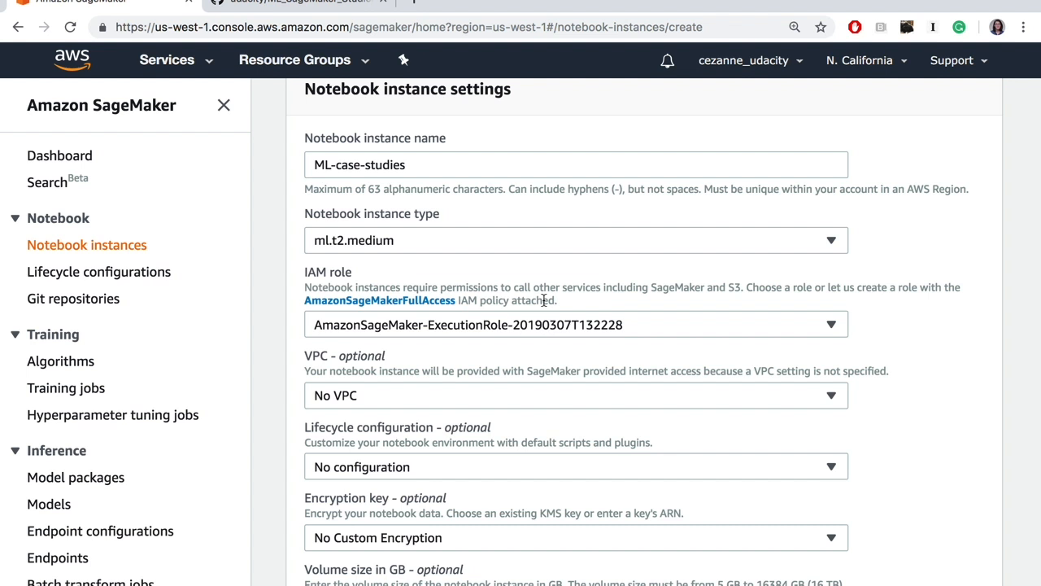
left_click(505, 325)
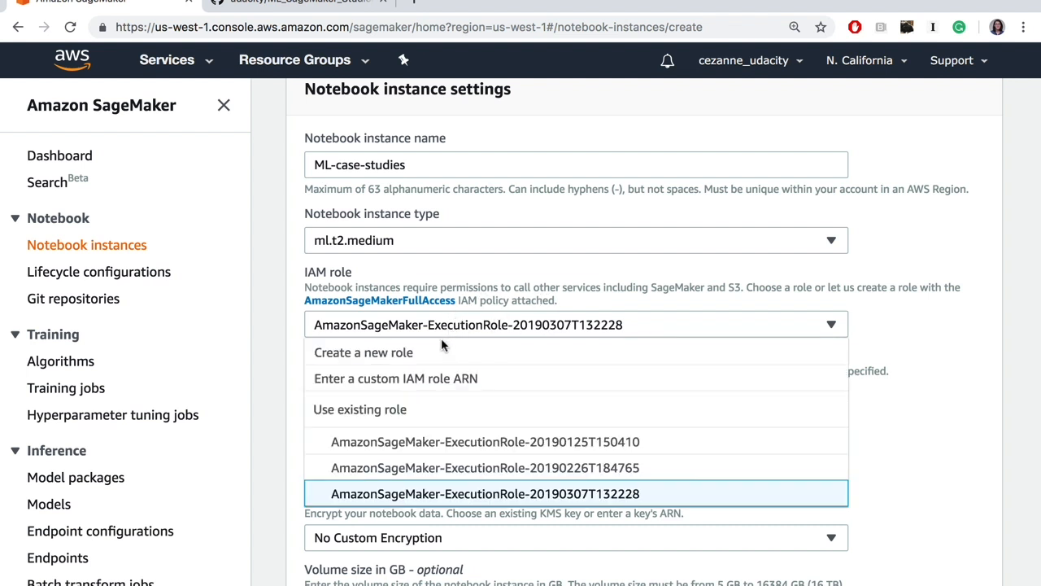
left_click(412, 358)
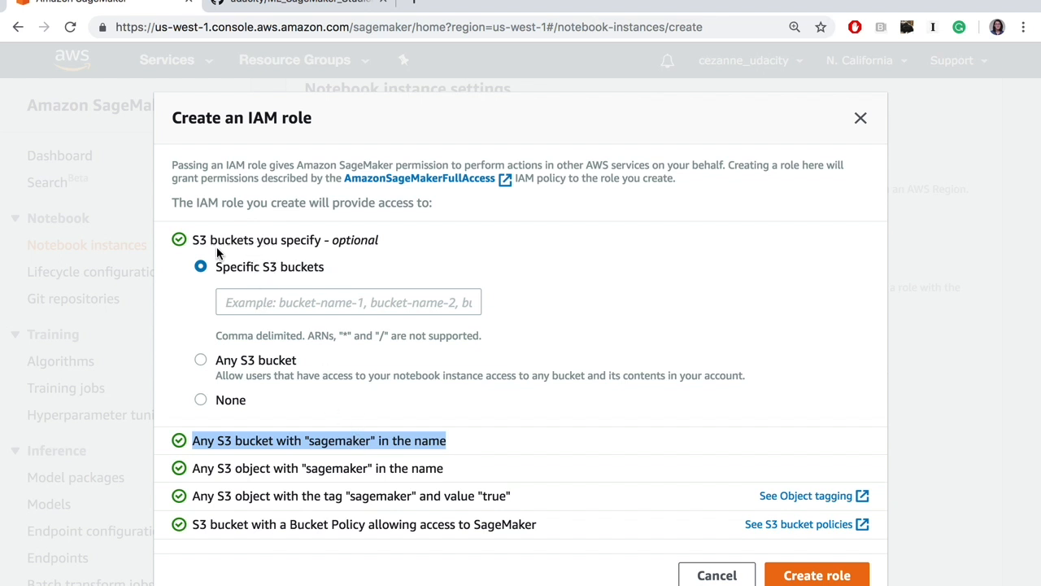
left_click(202, 400)
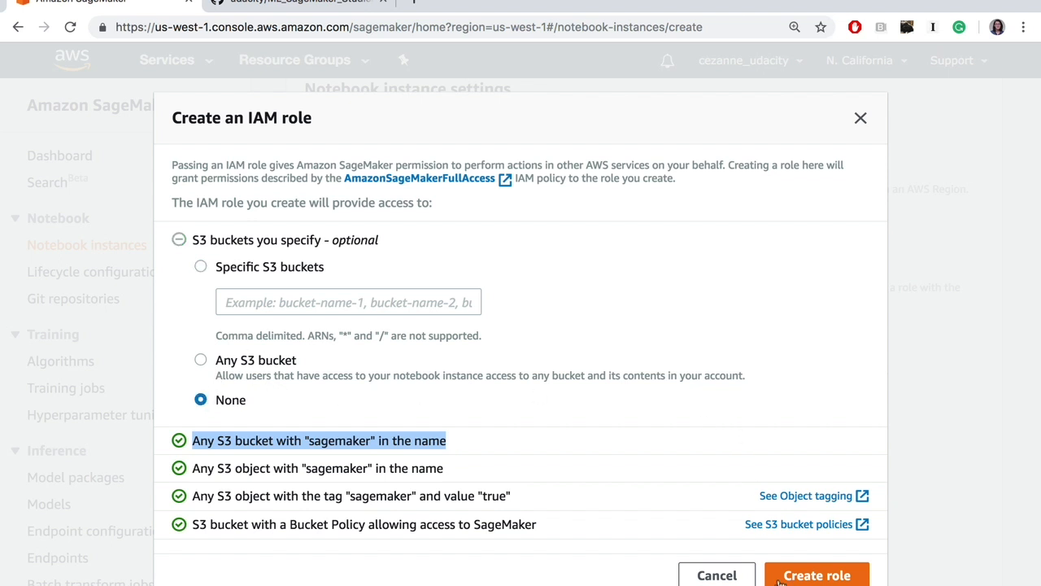
left_click(816, 575)
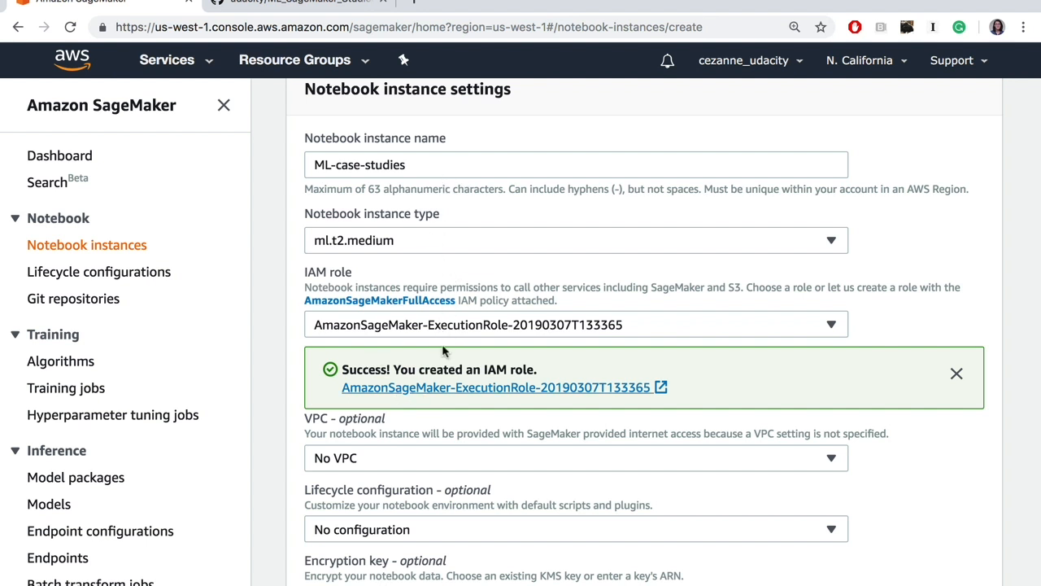
Step: Set the default Git repository option to clone a public Git repository to this notebook instance only
scroll(434, 429, "down", 2)
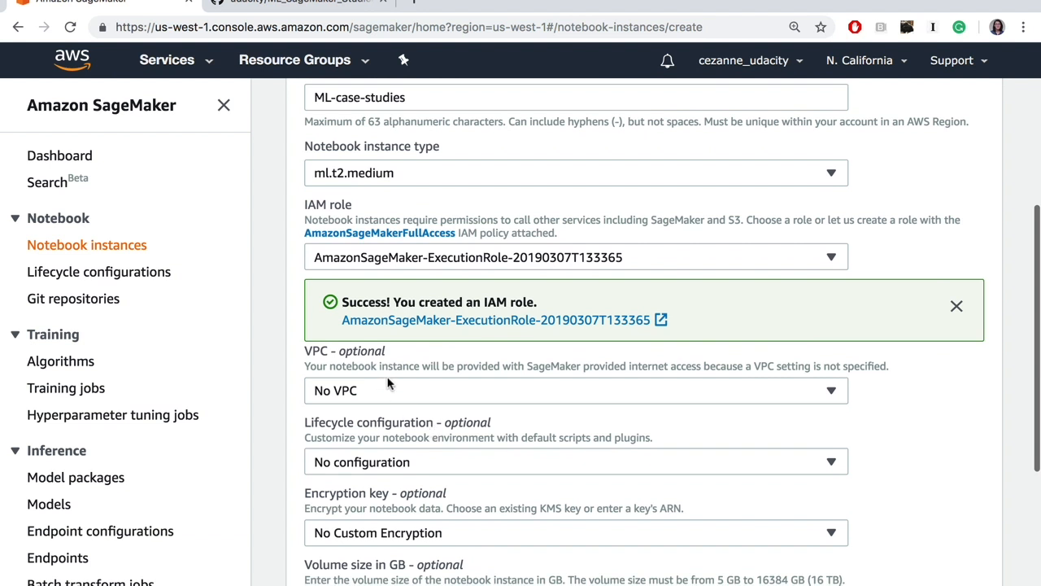
scroll(388, 383, "down", 2)
scroll(379, 449, "down", 1)
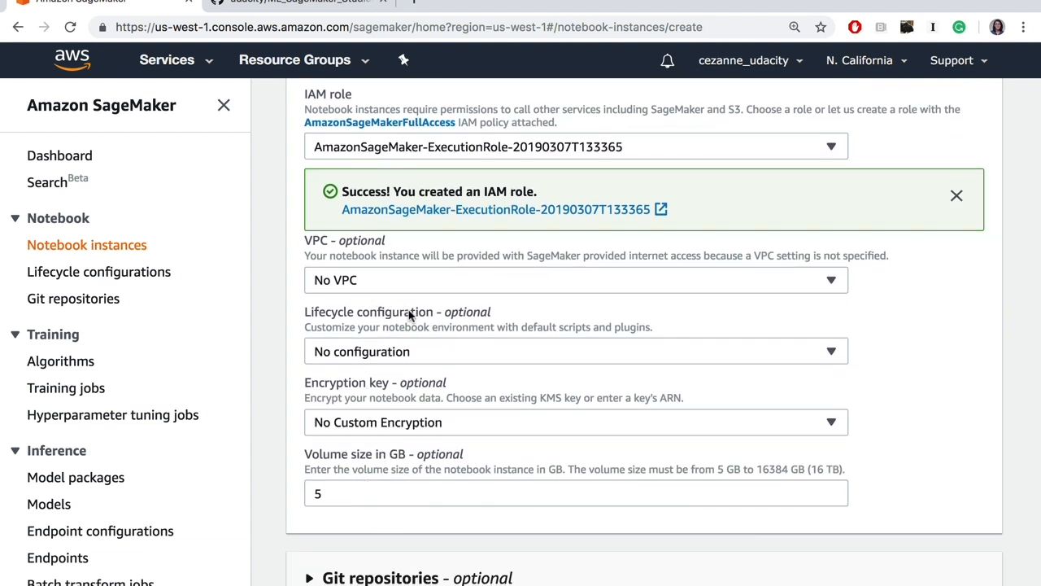
scroll(521, 472, "down", 2)
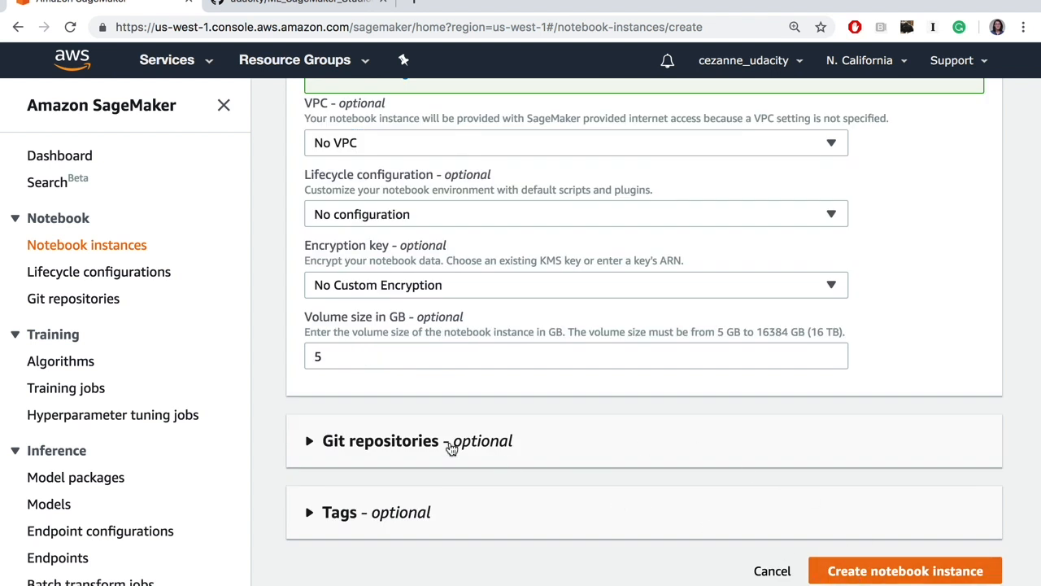
left_click(310, 443)
scroll(407, 376, "down", 2)
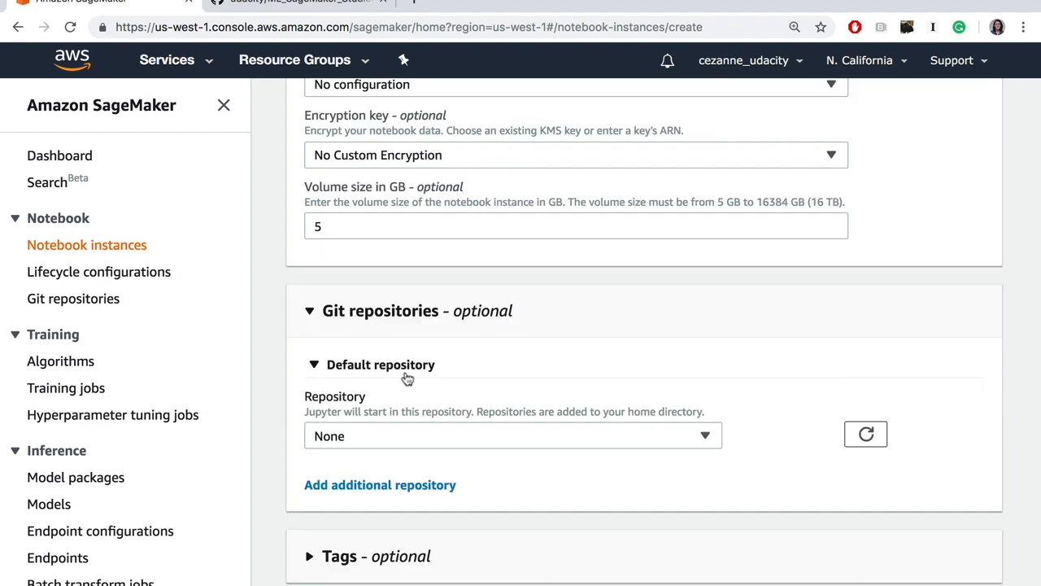
left_click(455, 438)
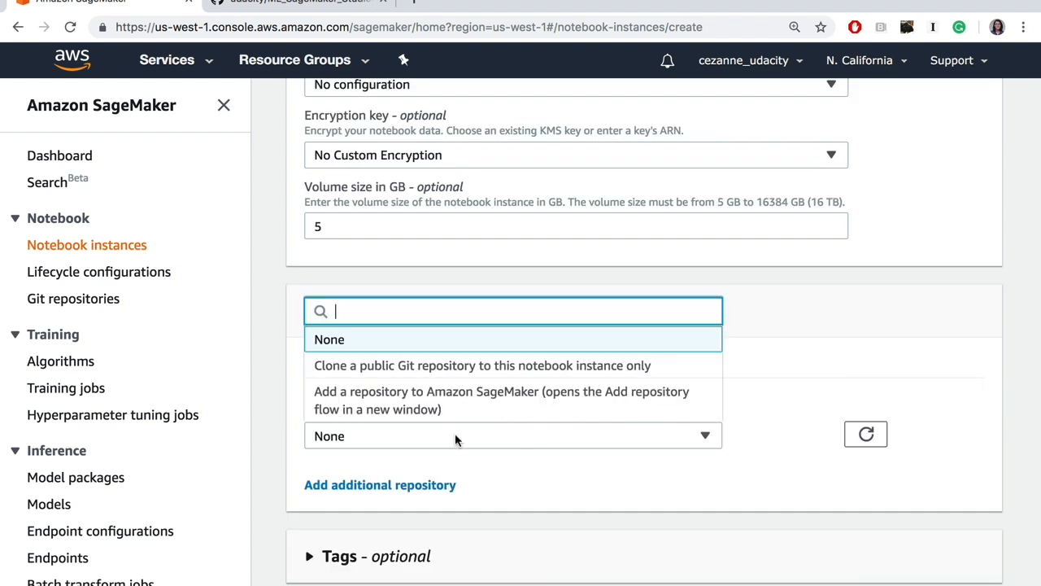
left_click(481, 368)
scroll(481, 368, "down", 2)
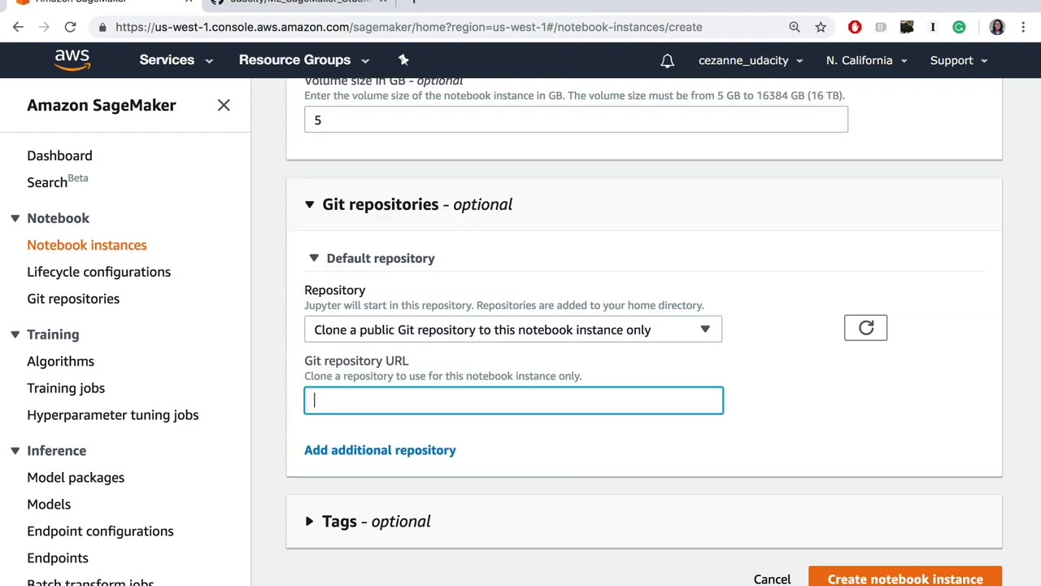
type("https://github.com/udacity/ML_SageMaker_Studies")
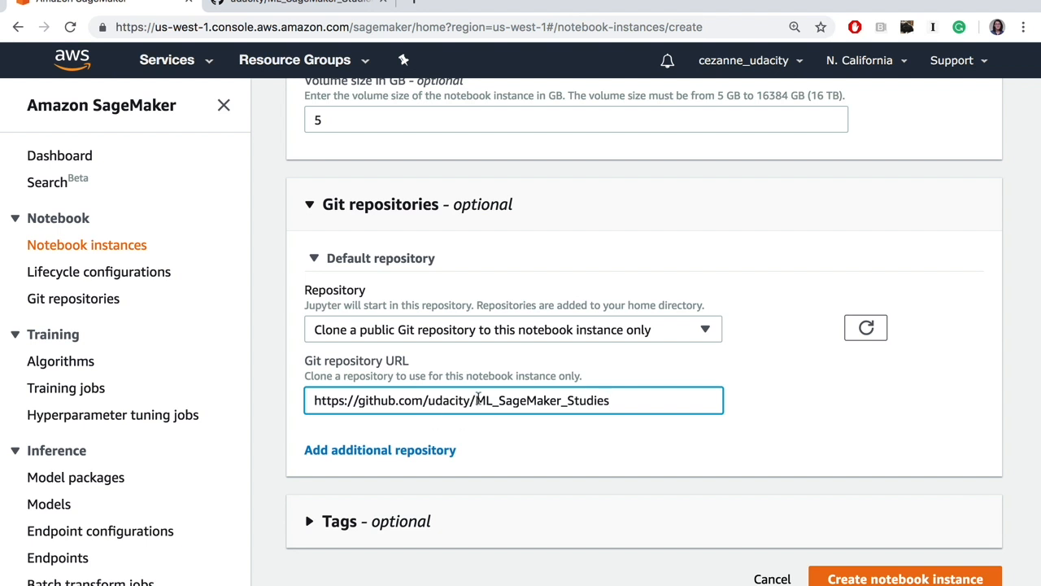
left_click_drag(478, 399, 664, 400)
left_click(644, 402)
scroll(610, 399, "down", 1)
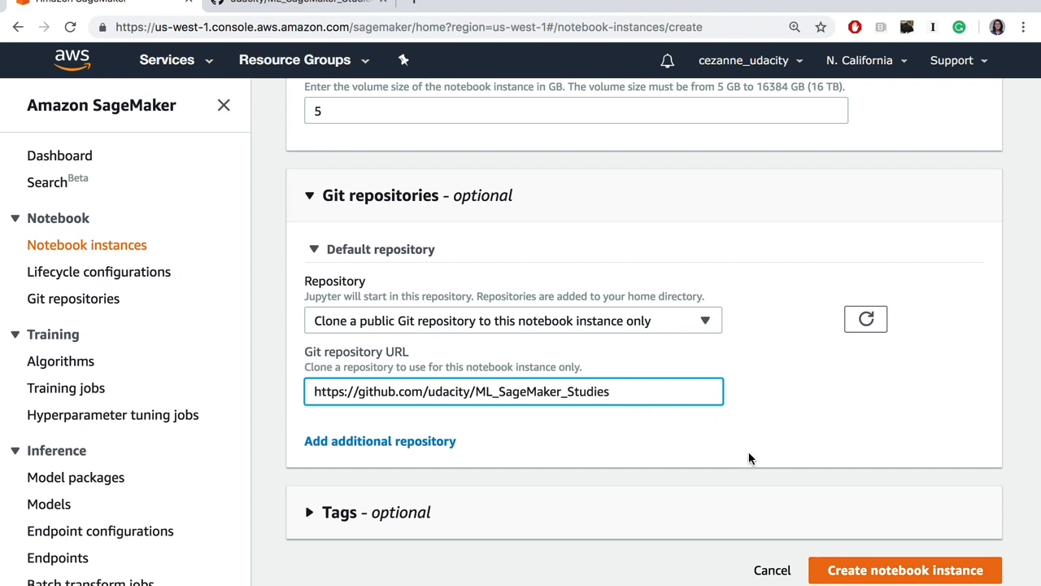
left_click(834, 573)
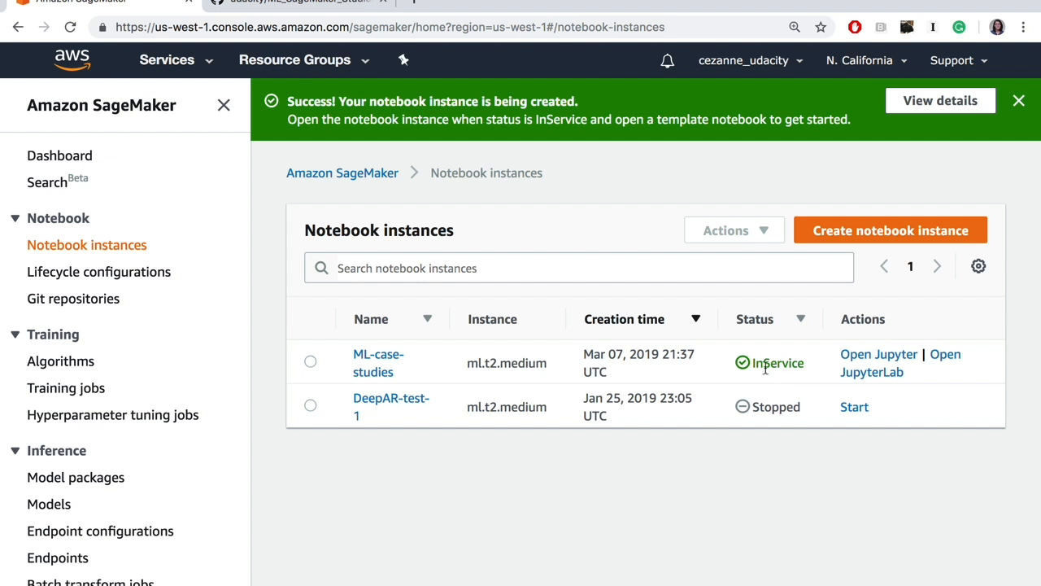
Step: Open the ML-case-studies instance in Jupyter and go into the Population_Segmentation folder
left_click(905, 360)
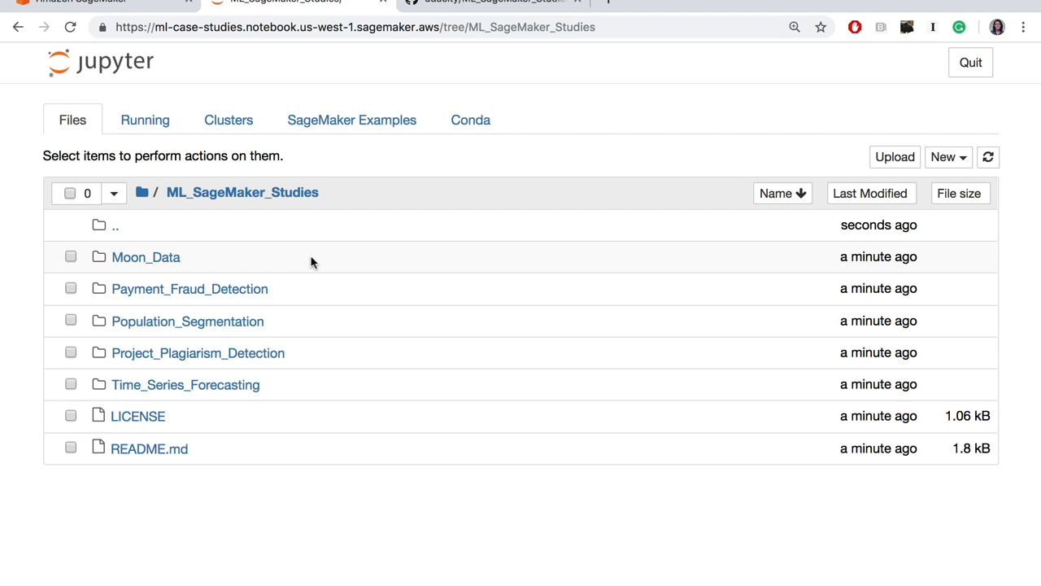
left_click(209, 326)
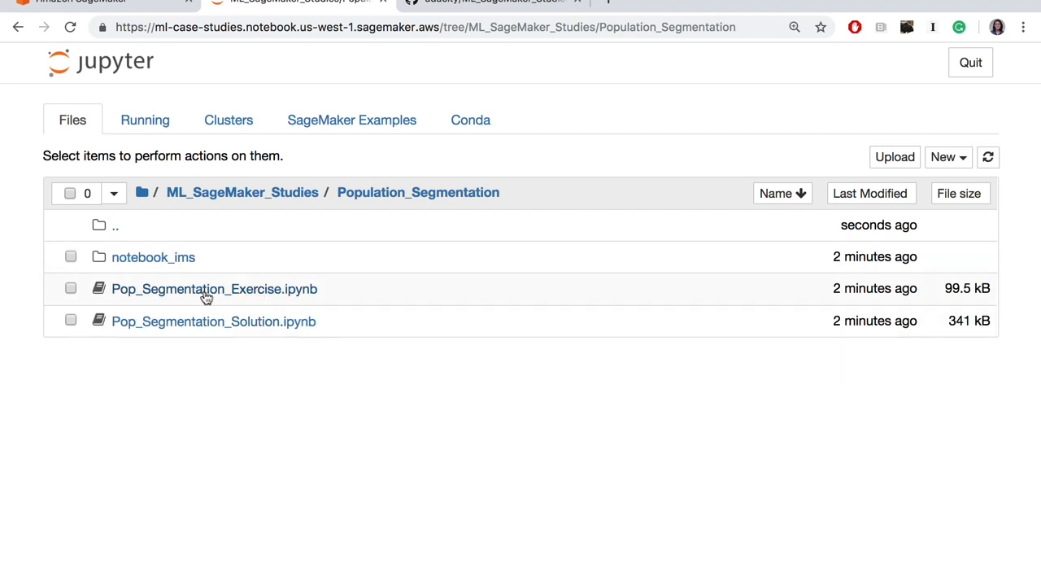